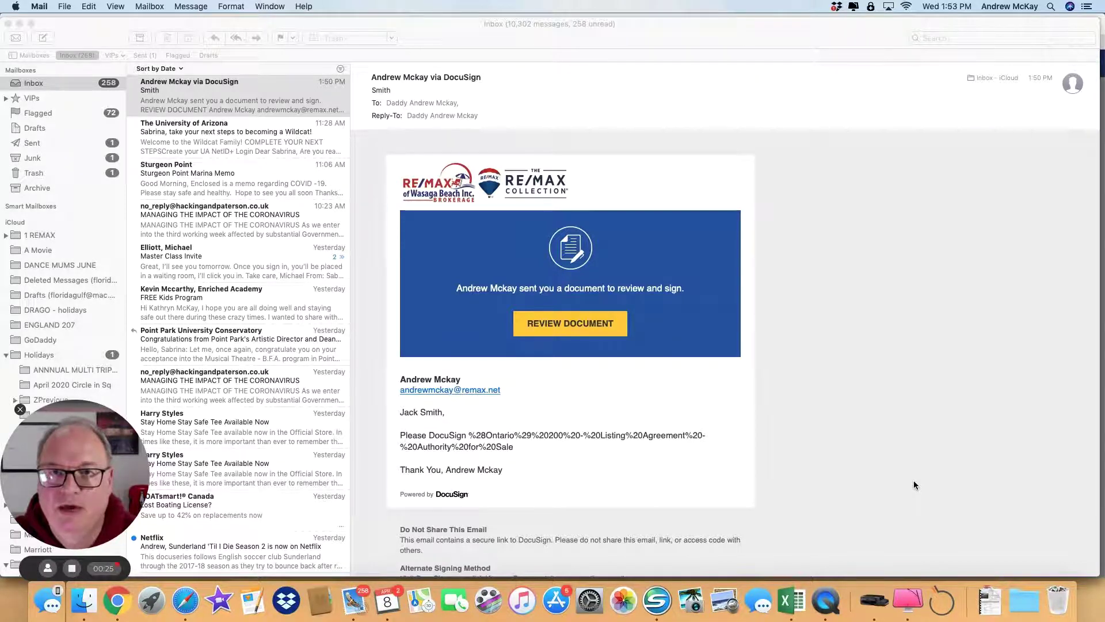
Open the DocuSign listing agreement signing request from the Mail inbox.
left_click(19, 410)
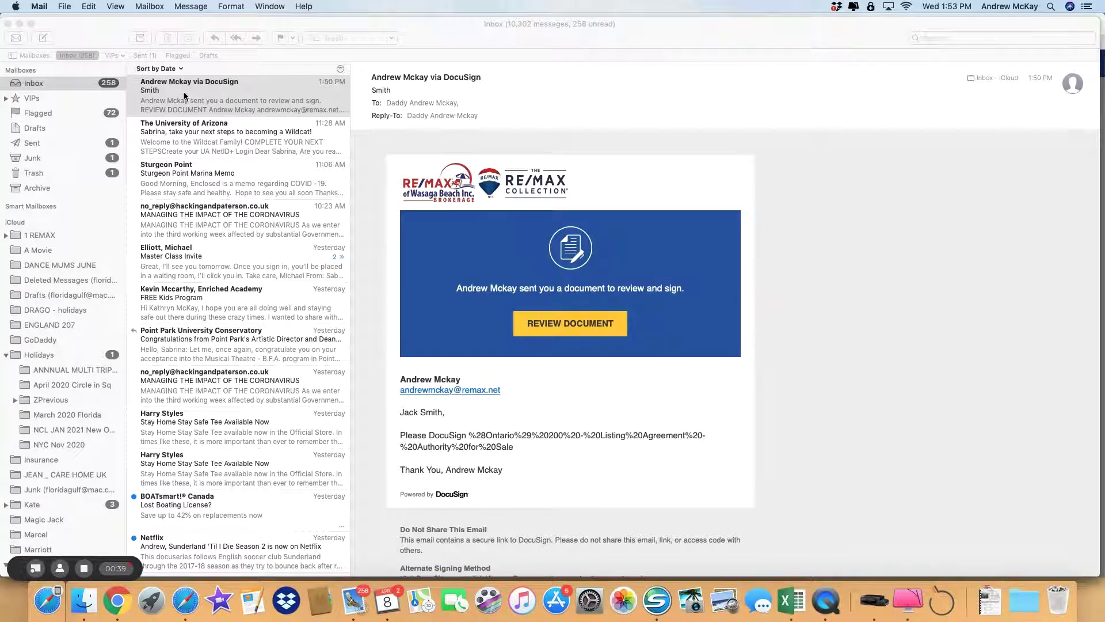
Agree to electronic records and signatures, continue, and jump to the first required initials field.
left_click(568, 323)
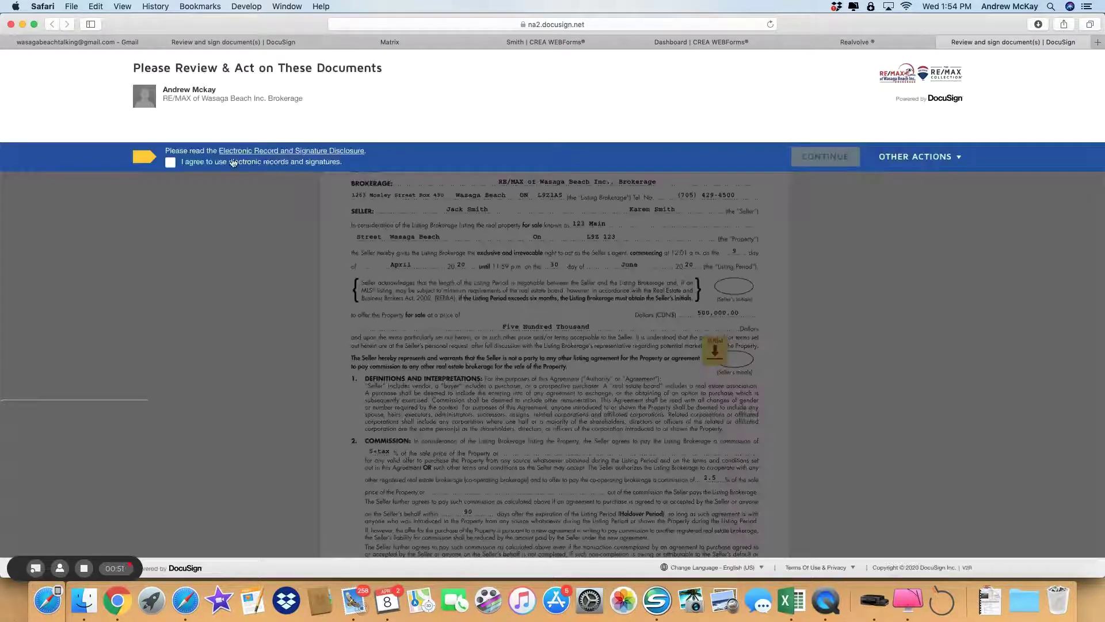
left_click(171, 165)
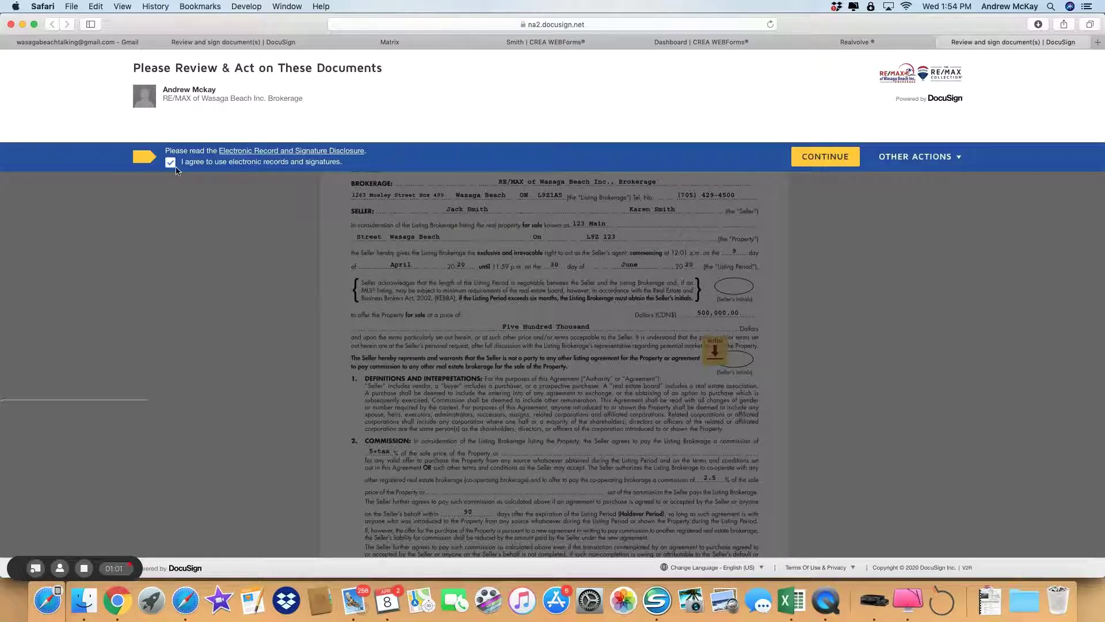
left_click(841, 164)
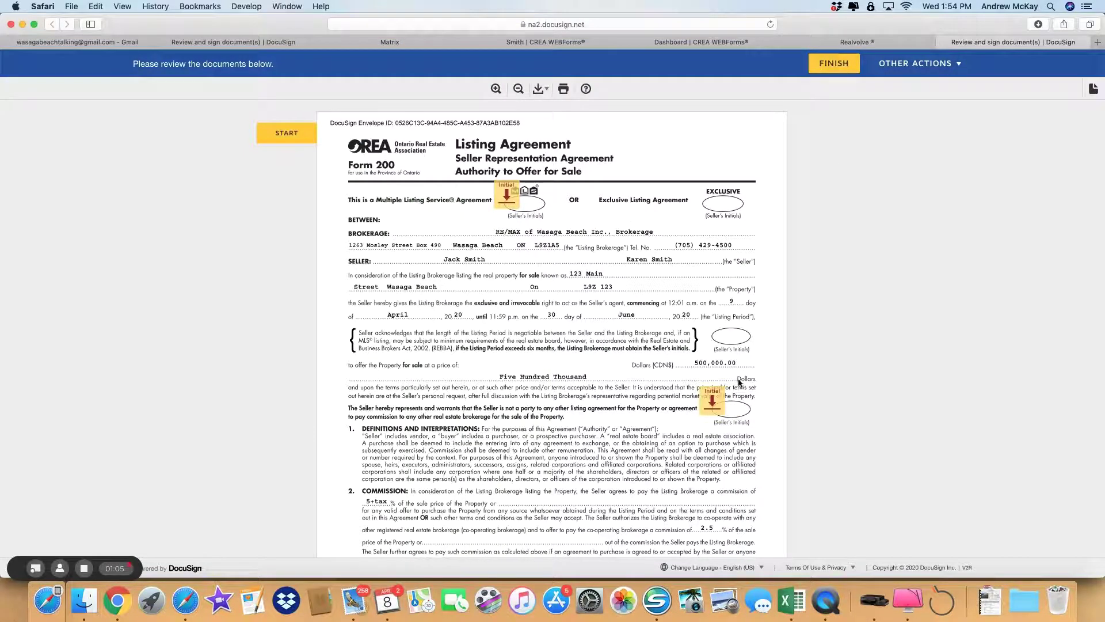
left_click(295, 135)
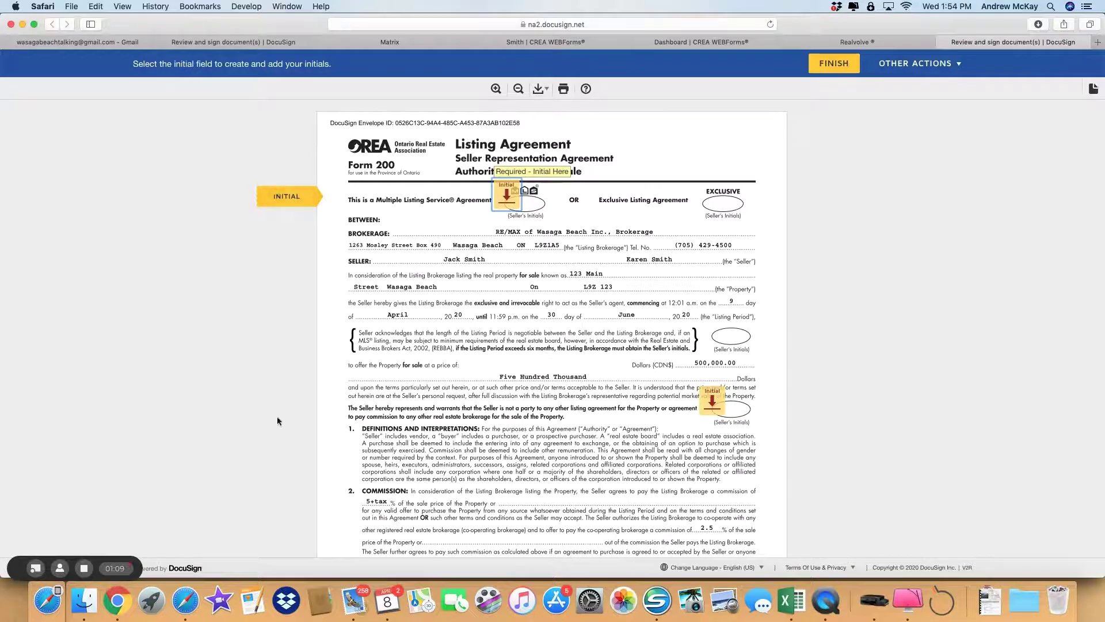
Open the initials dialog, sketch drawn initials, then return to the pre-styled initials.
left_click(506, 199)
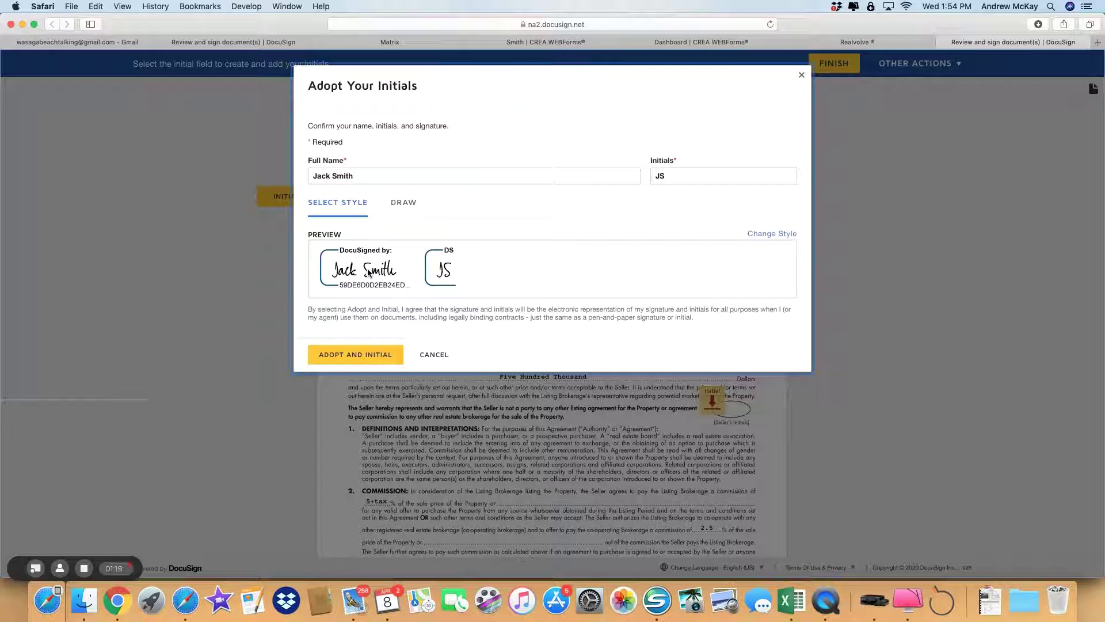
left_click(405, 206)
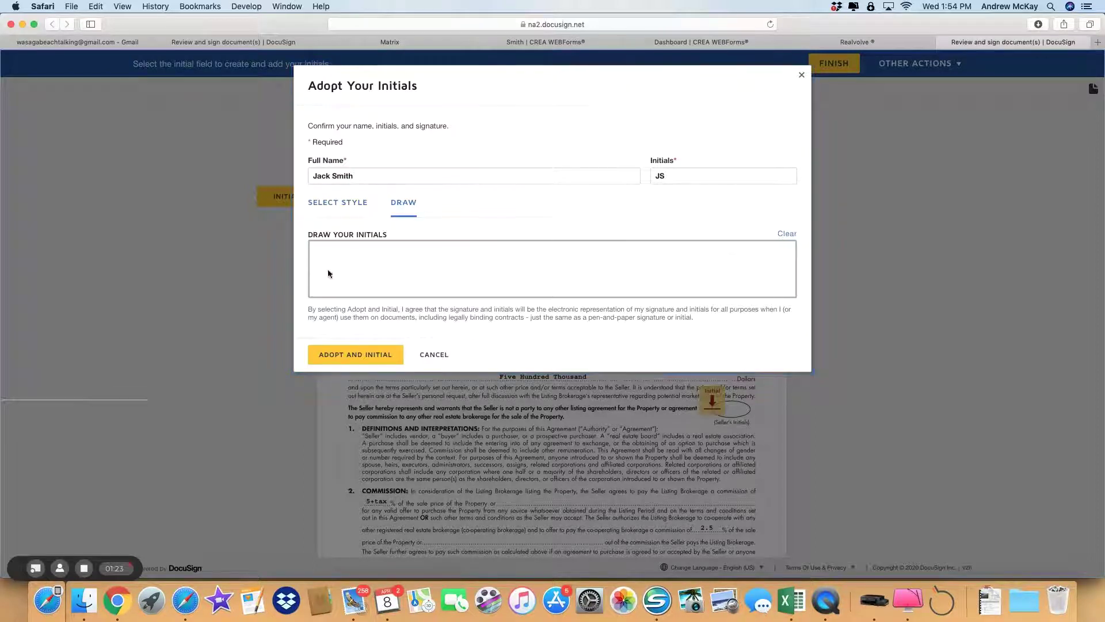
mouse_move(328, 270)
left_mouse_down()
mouse_move(381, 267)
mouse_move(464, 291)
left_mouse_up()
left_click(334, 206)
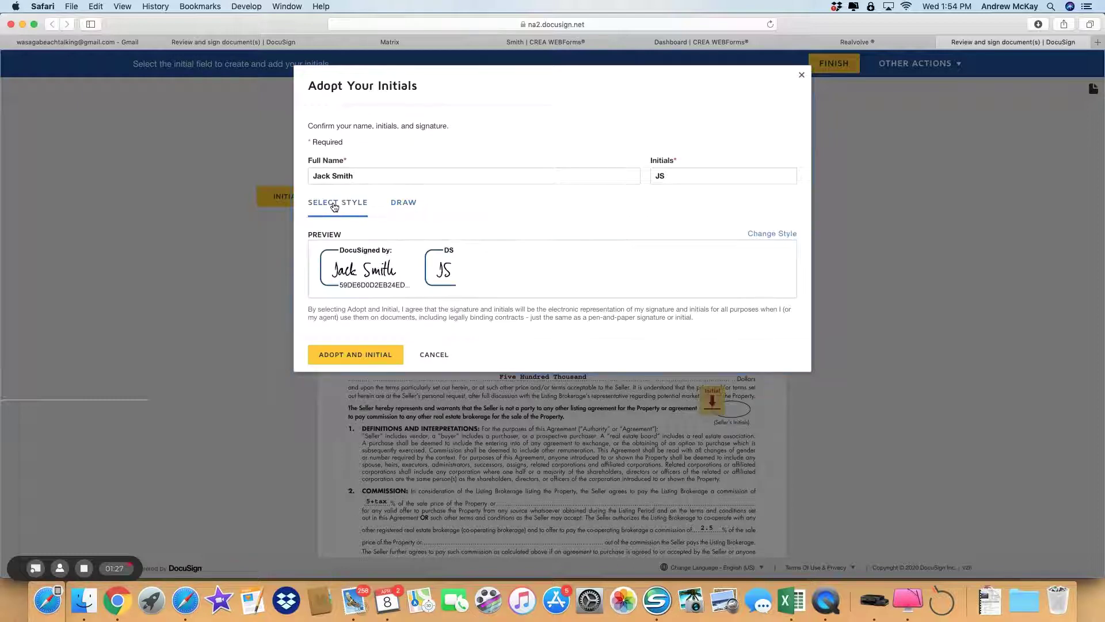
Adopt styled initials, initial the seller boxes and Does Not option, and sign the seller line.
left_click(365, 354)
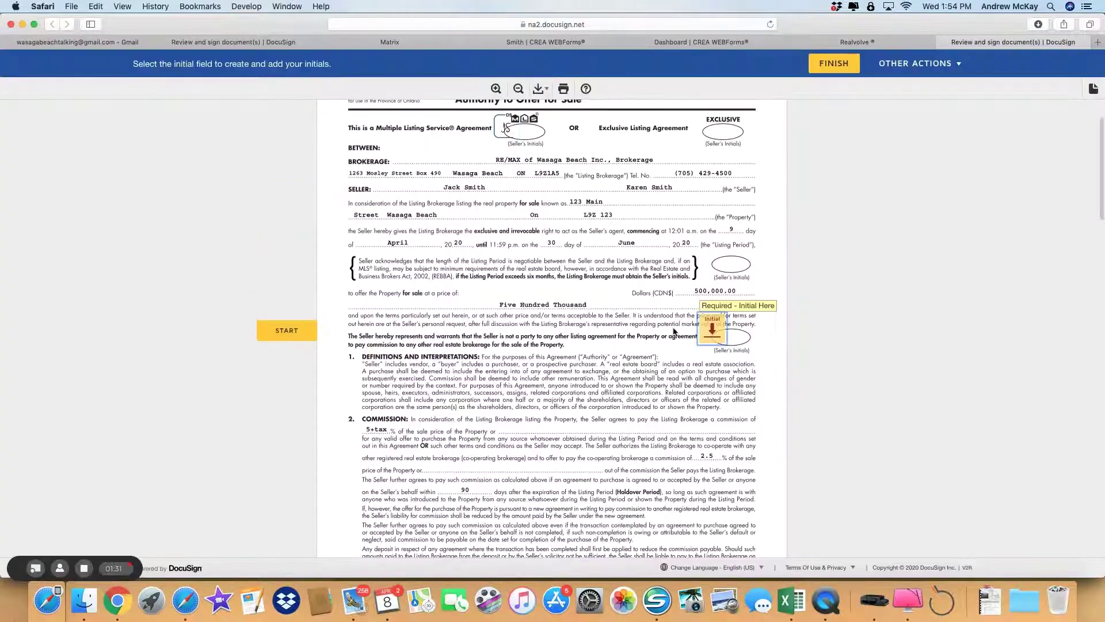
left_click(718, 334)
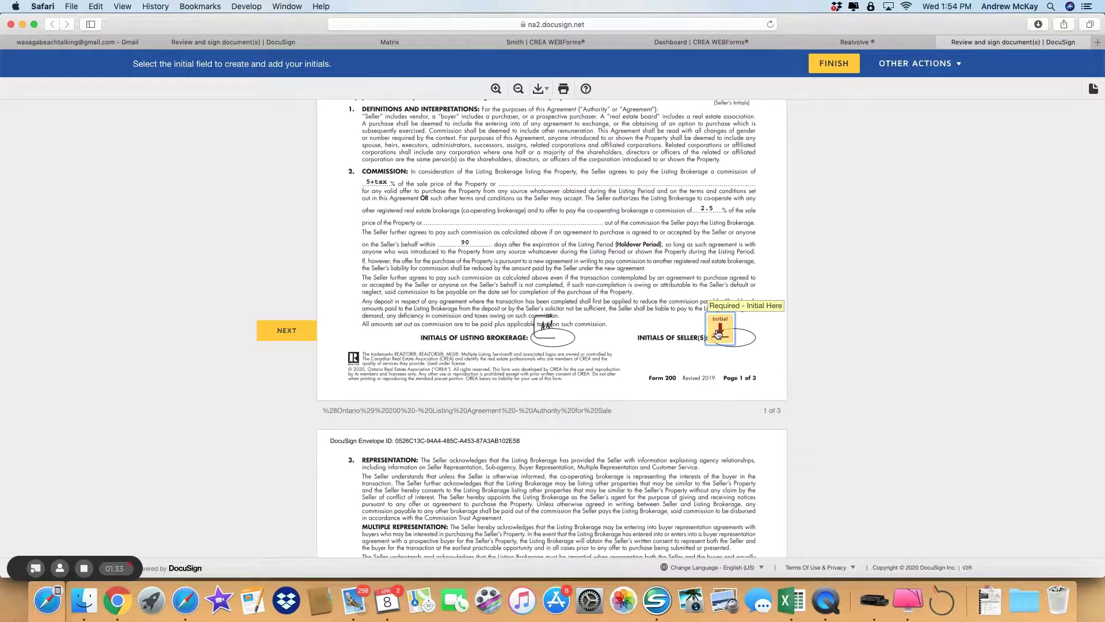
left_click(718, 334)
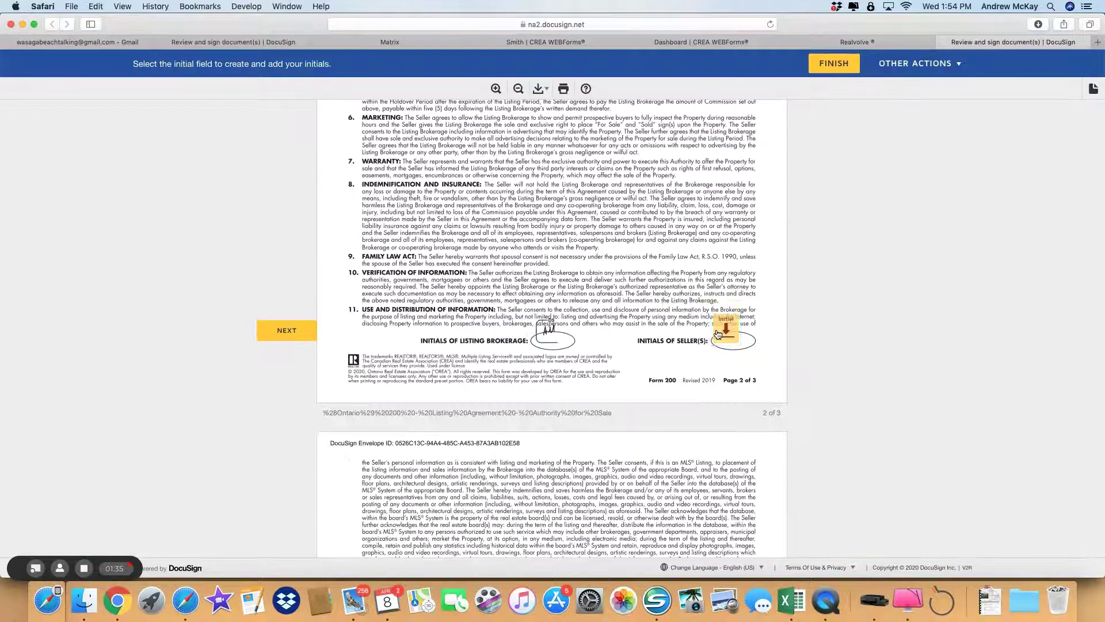
left_click(717, 335)
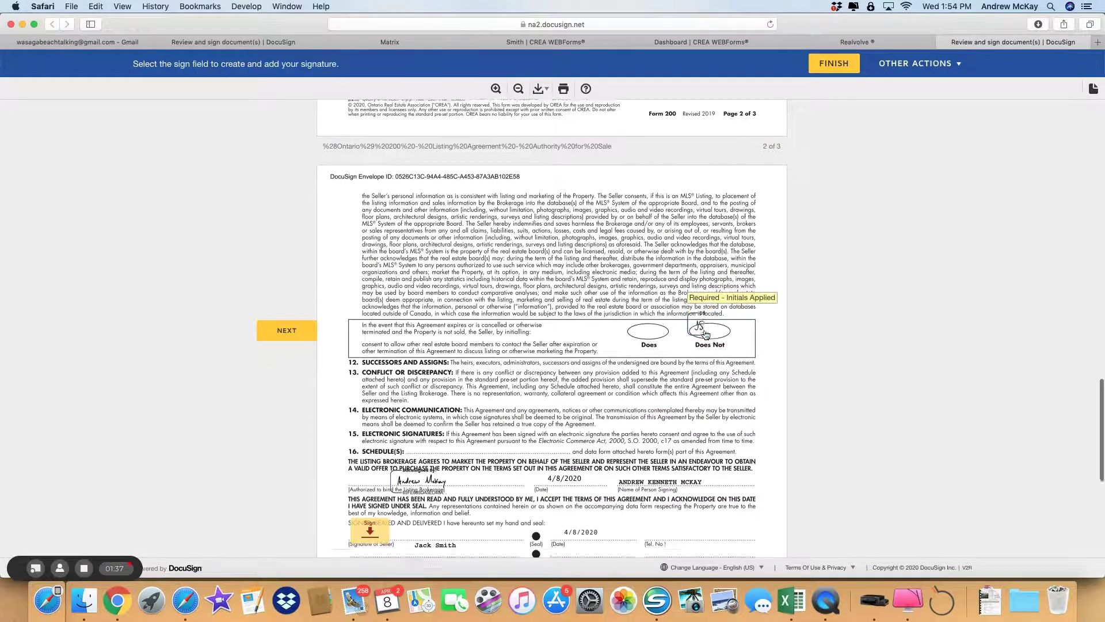
left_click(381, 335)
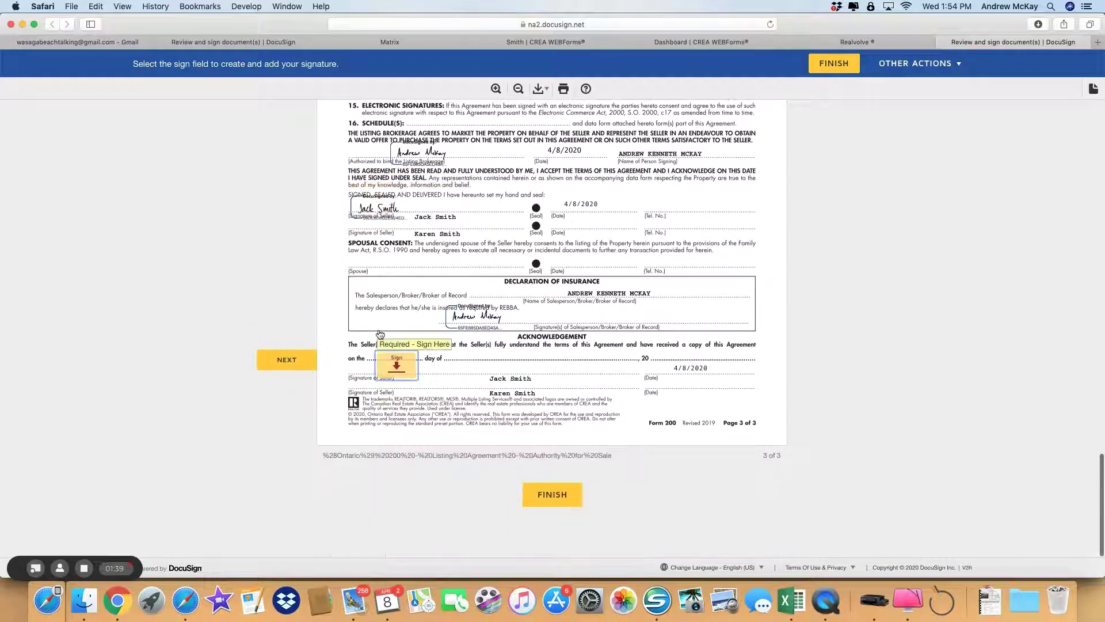
Sign the acknowledgement line and finish the agreement.
left_click(547, 496)
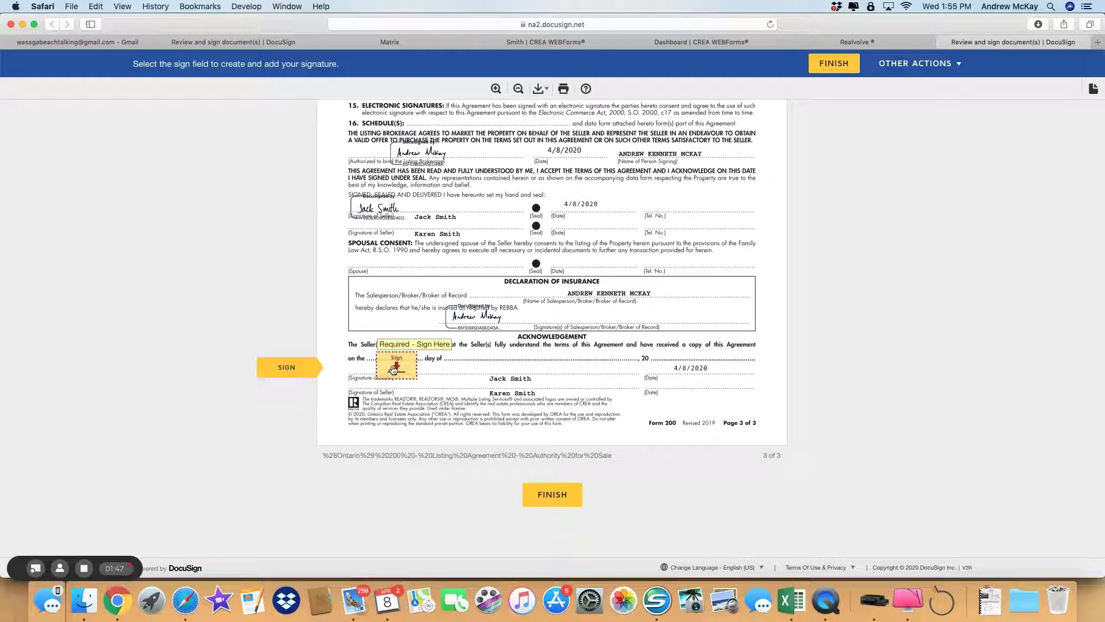
left_click(393, 368)
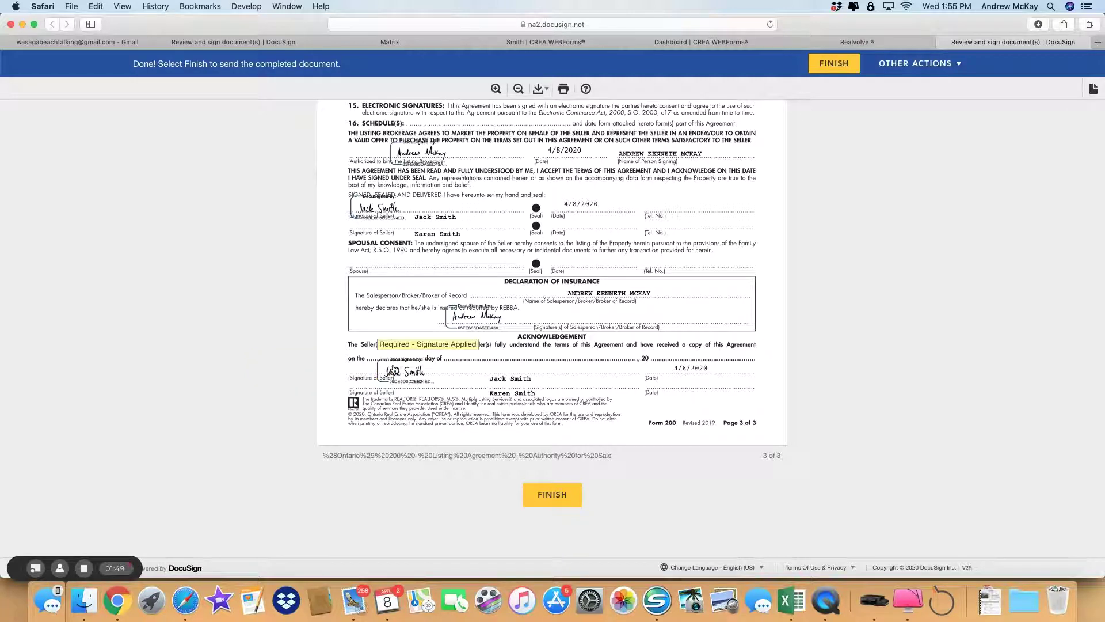
left_click(550, 496)
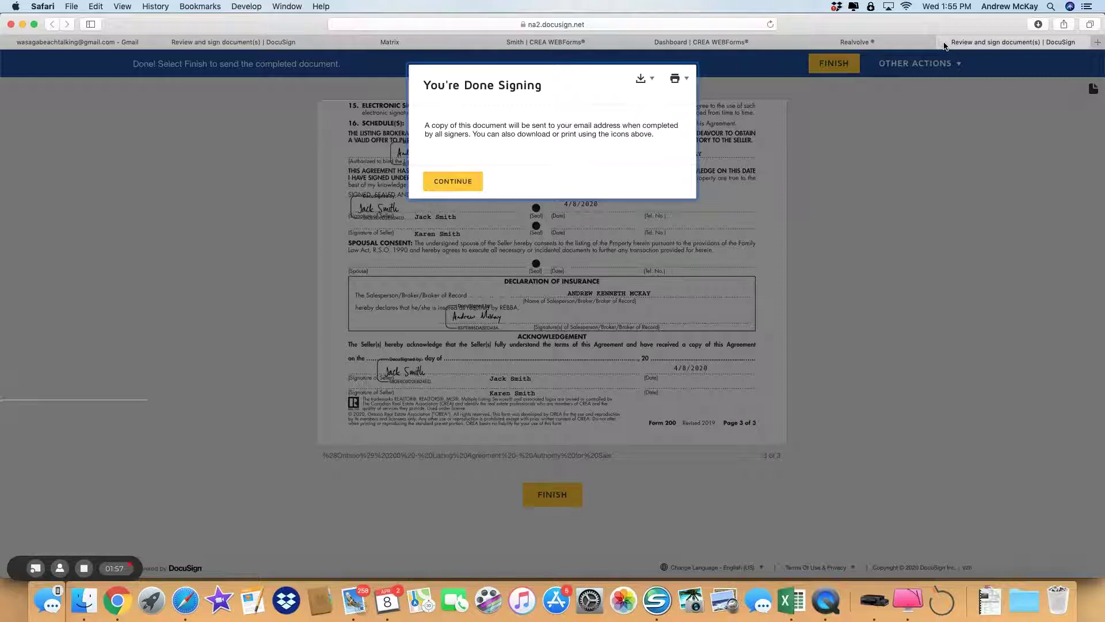
Close the finished signing page and open the second seller's newer signing request in Mail.
left_click(943, 42)
left_click(381, 517)
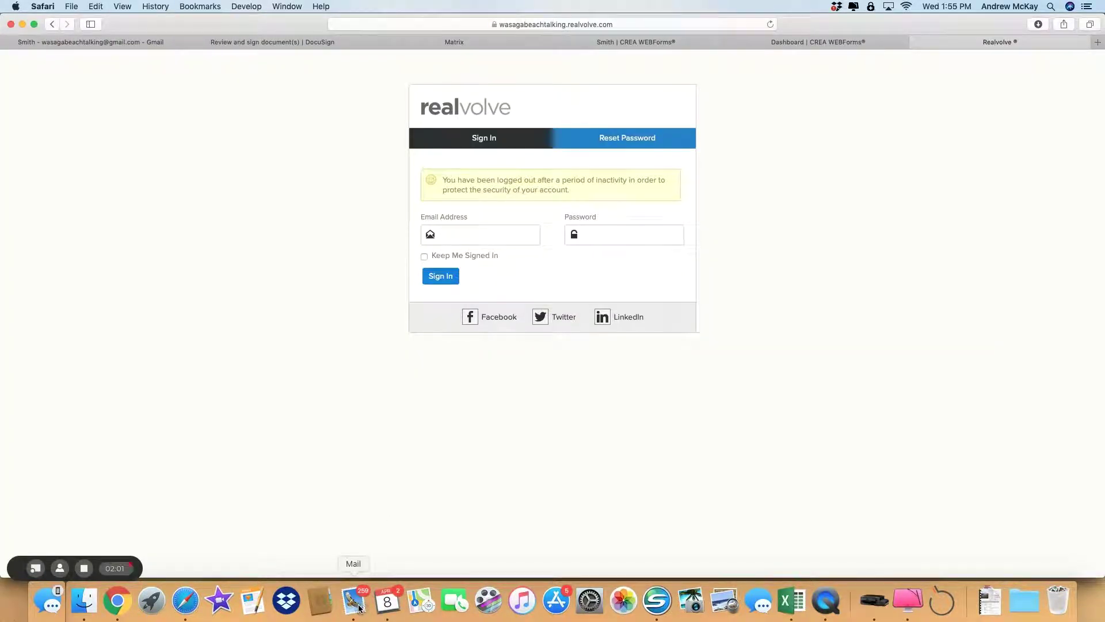
left_click(354, 601)
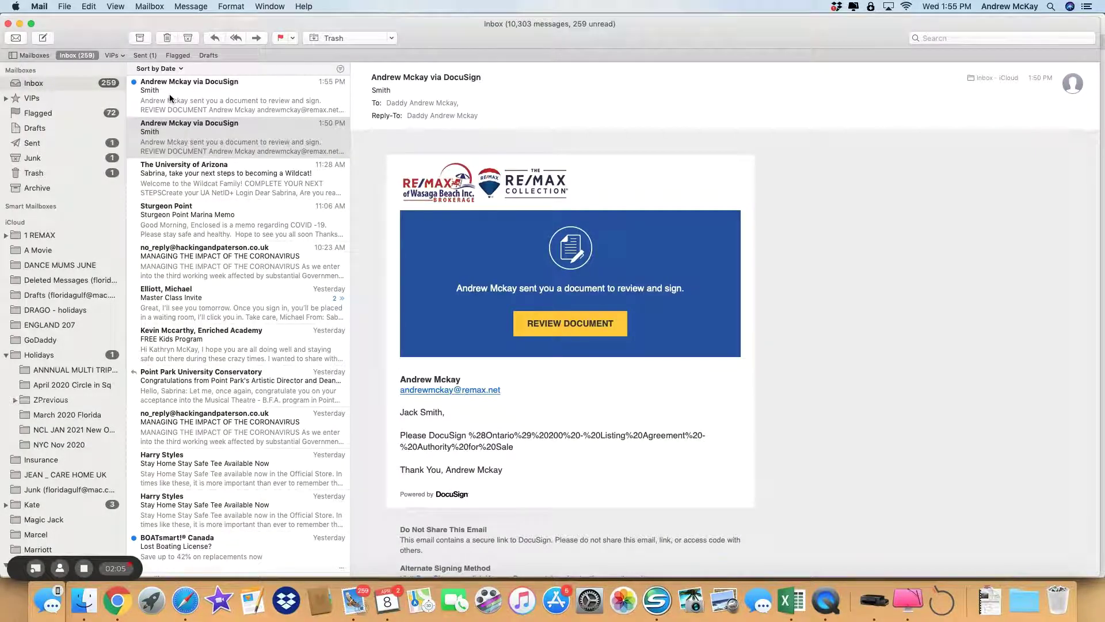
left_click(210, 89)
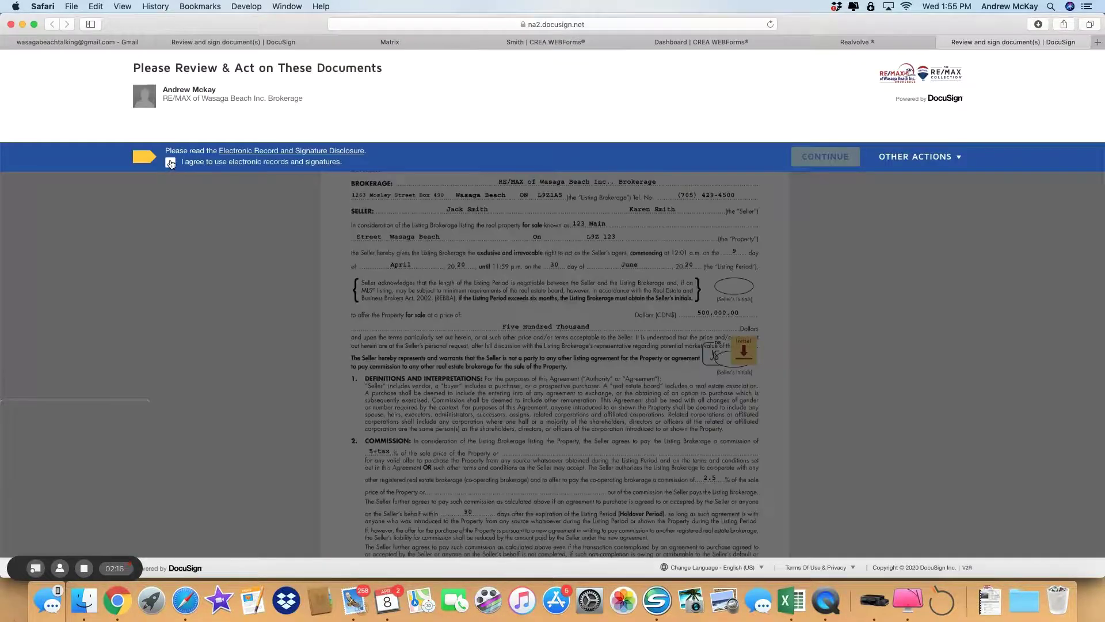
As the second seller, accept electronic records, then adopt styled initials in the first initials box.
left_click(170, 163)
left_click(807, 154)
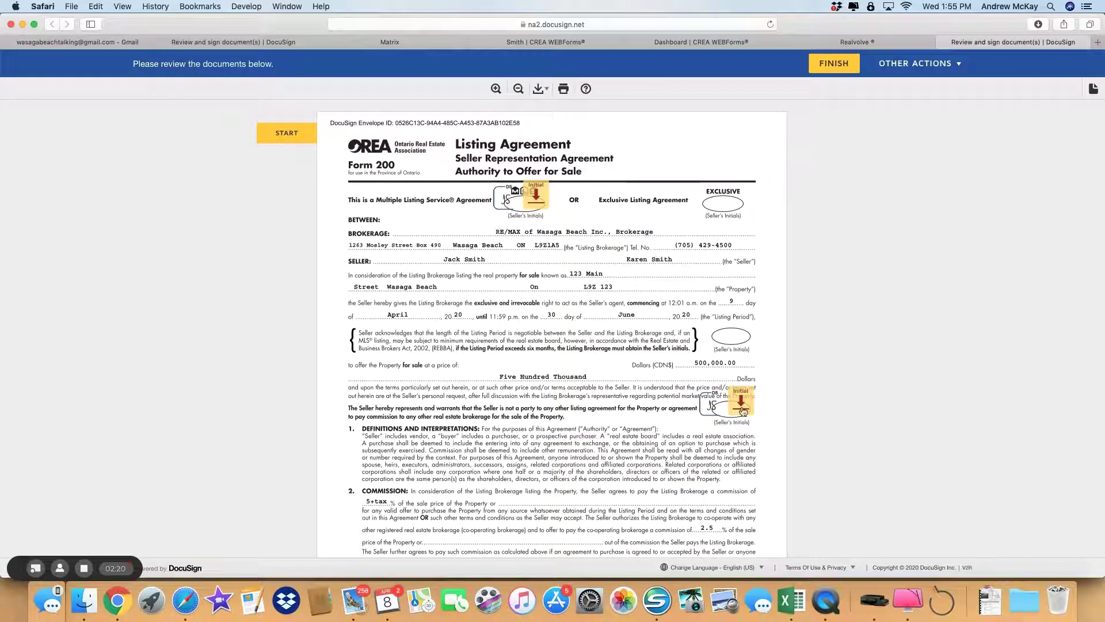
mouse_move(713, 414)
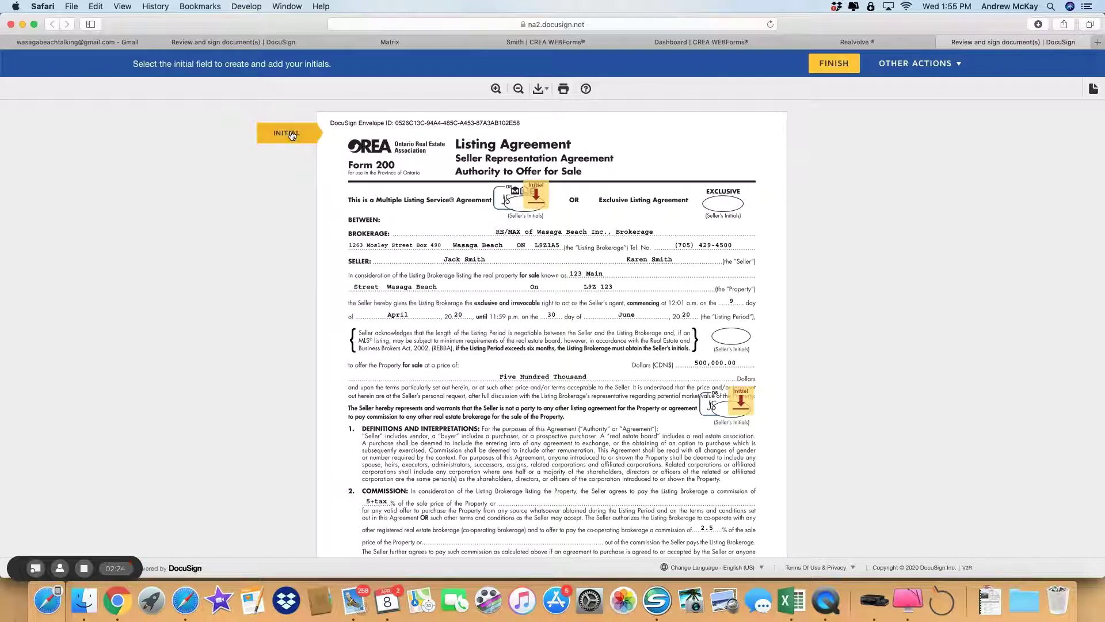
left_click(537, 198)
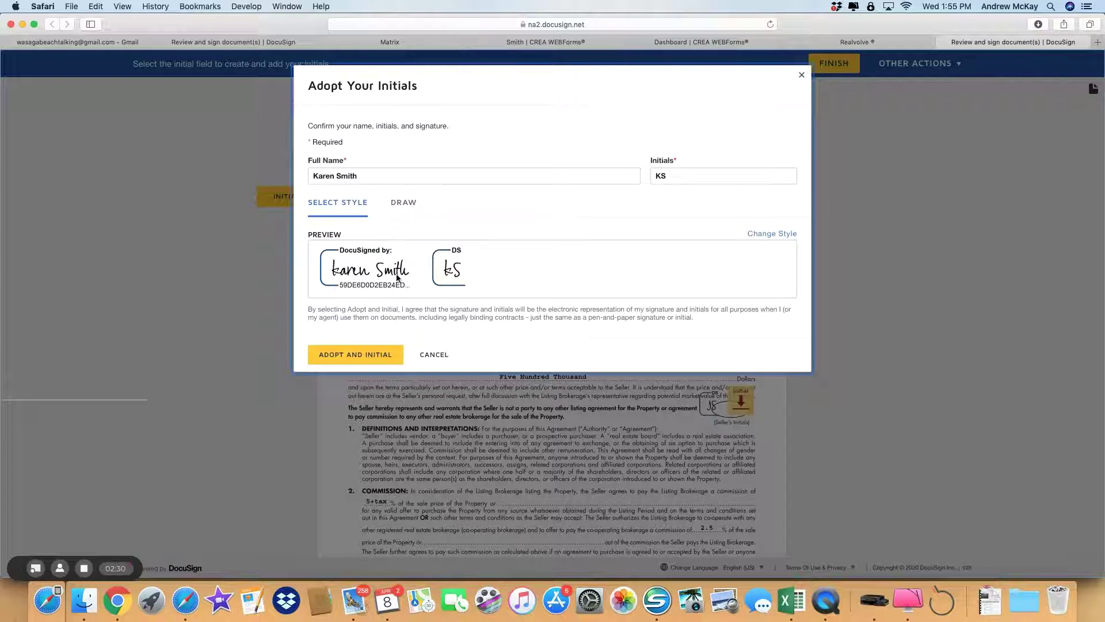
left_click(400, 201)
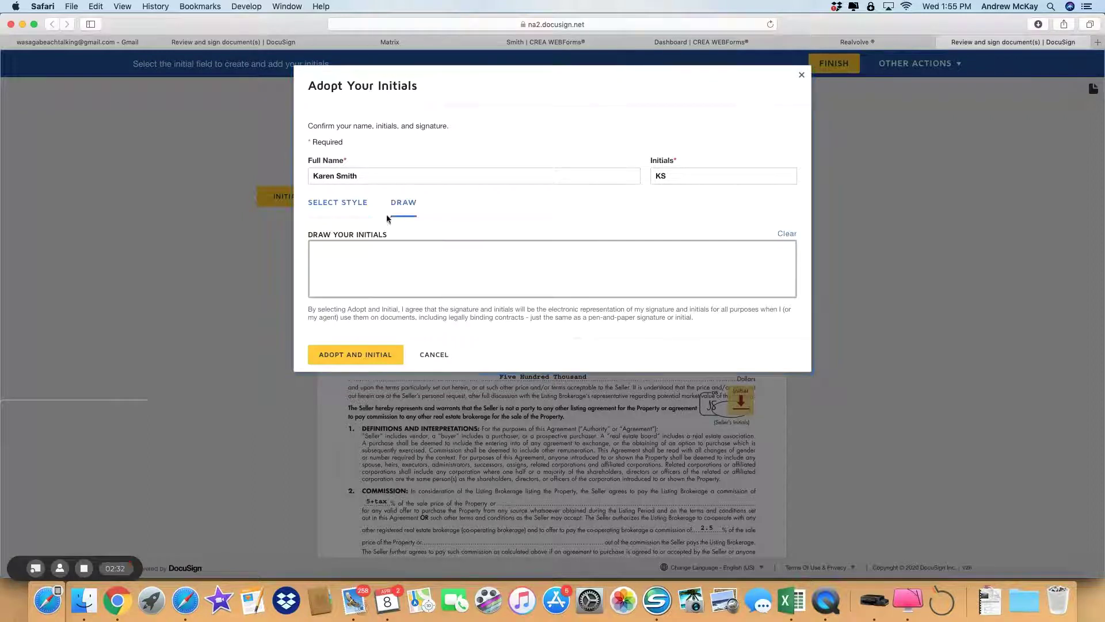
left_click_drag(348, 263, 464, 284)
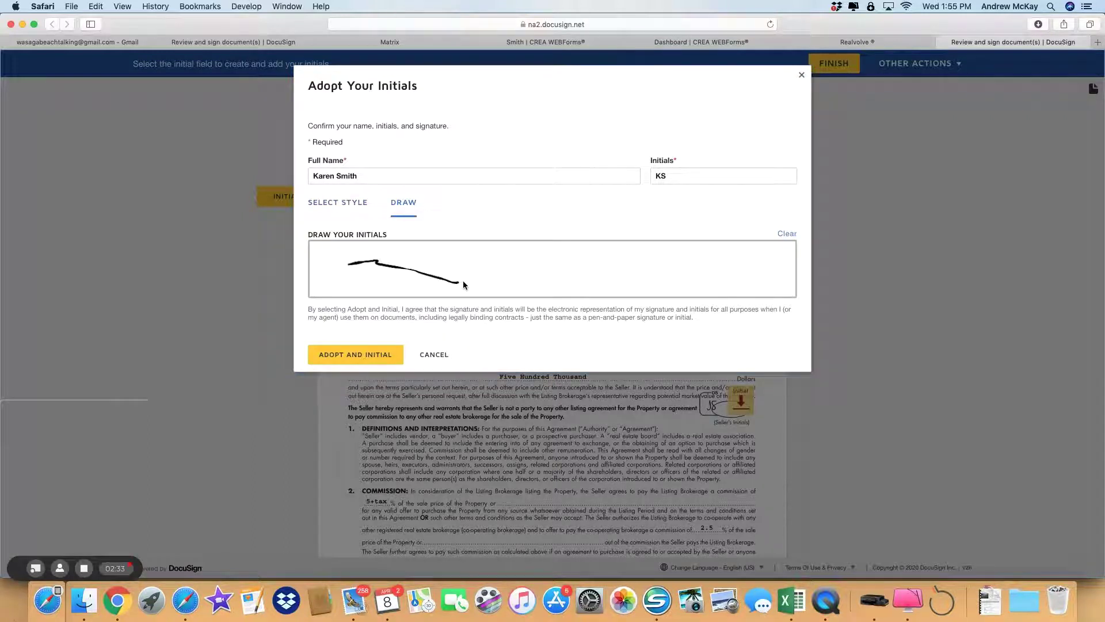
left_click(338, 203)
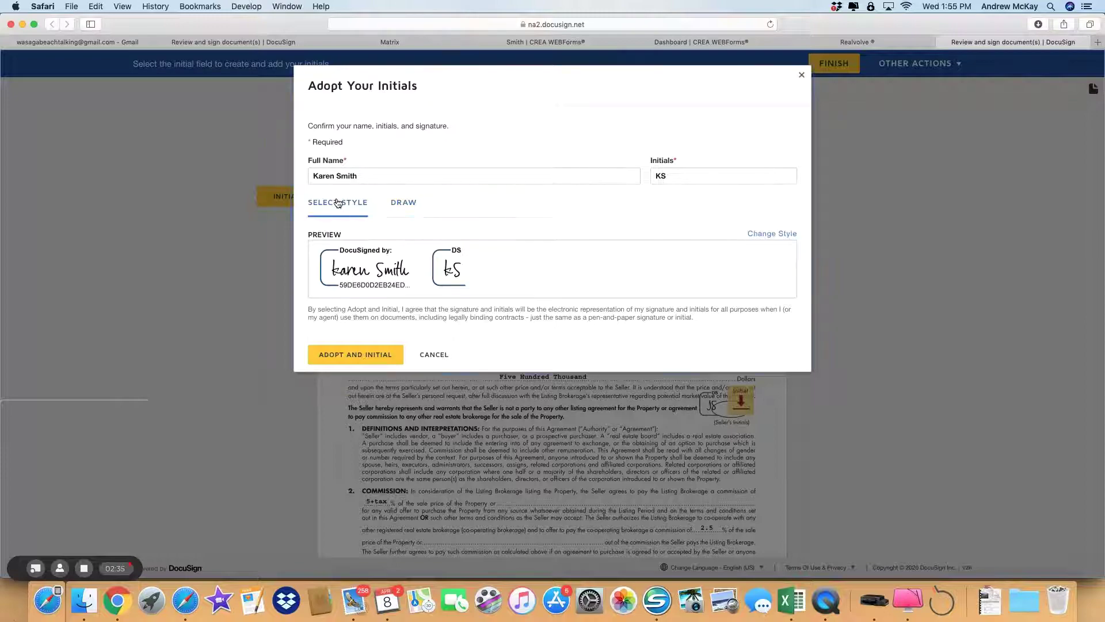
left_click(359, 357)
Initial the seller's box on page 2 and the Does Not option on page 3.
scroll(359, 361, "down", 3)
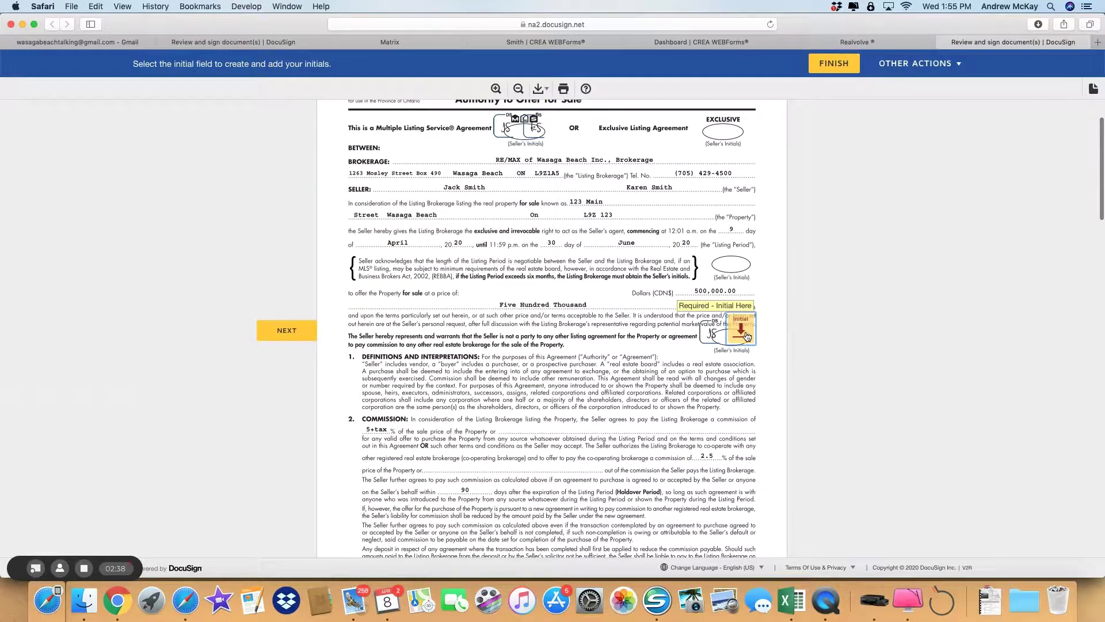
scroll(747, 337, "down", 8)
scroll(747, 336, "down", 8)
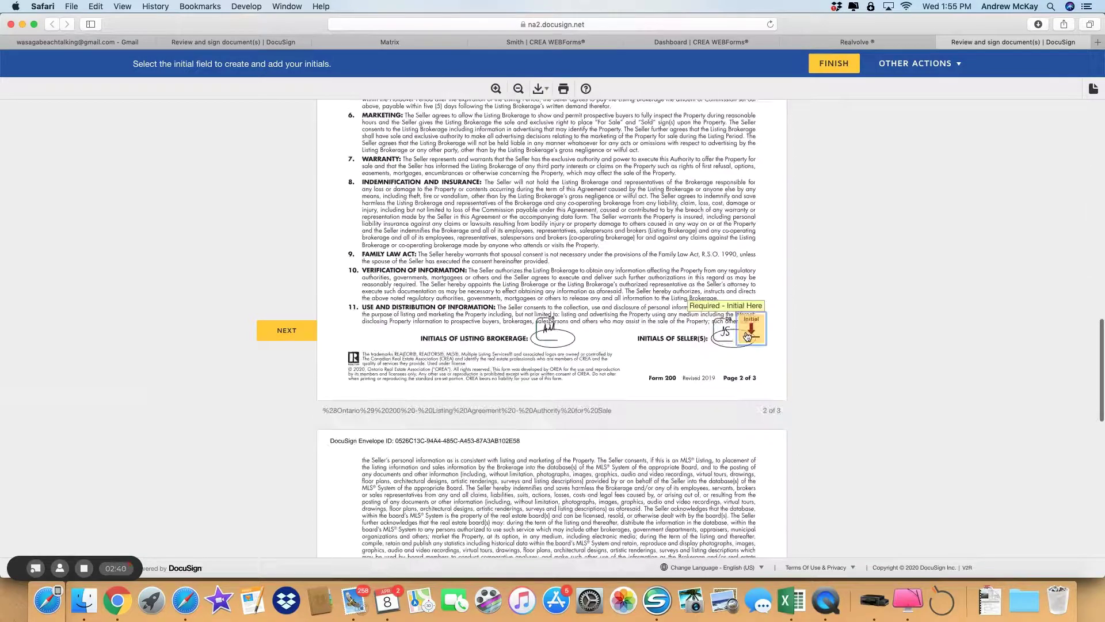
left_click(747, 336)
scroll(747, 337, "down", 8)
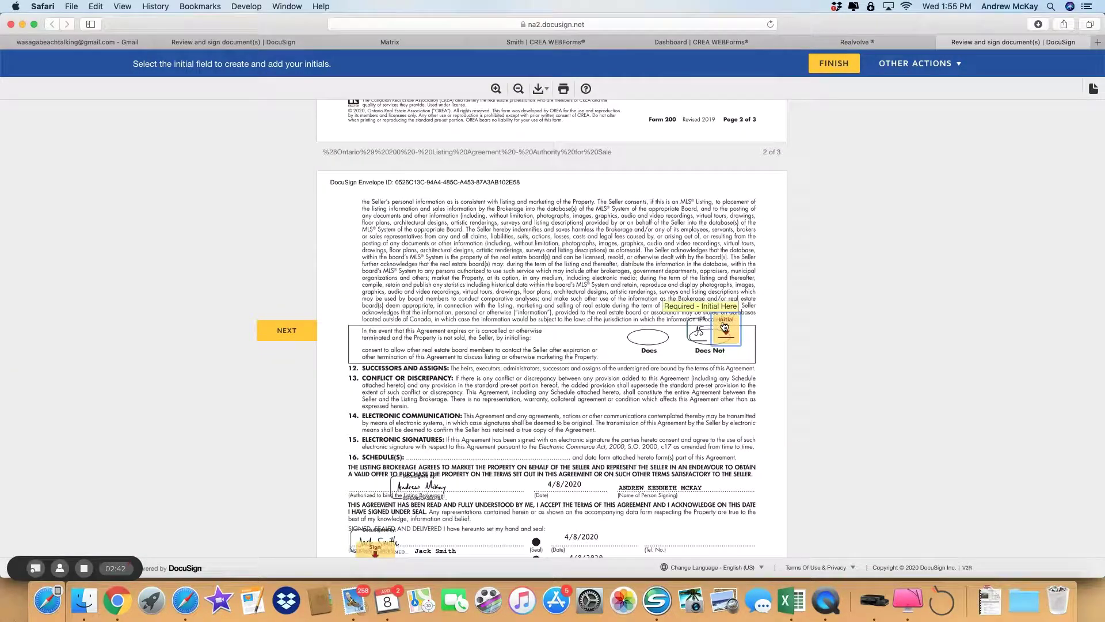
left_click(724, 325)
Sign the second seller's signature line and the Acknowledgement line.
scroll(724, 326, "down", 3)
scroll(724, 326, "down", 2)
left_click(381, 333)
scroll(377, 330, "down", 3)
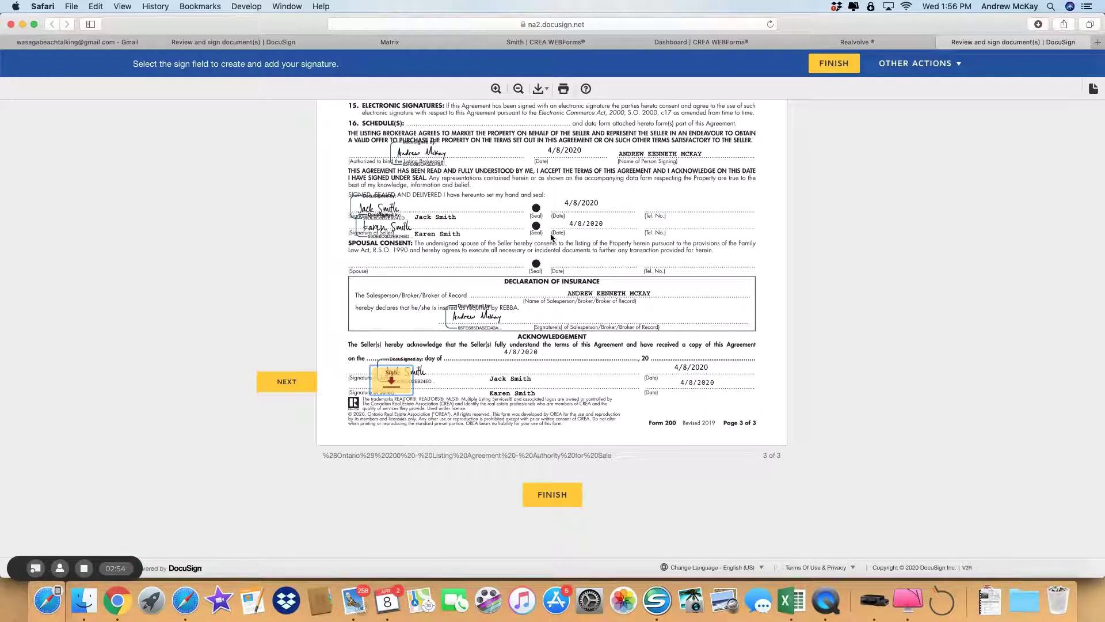
scroll(560, 355, "up", 5)
scroll(561, 355, "down", 5)
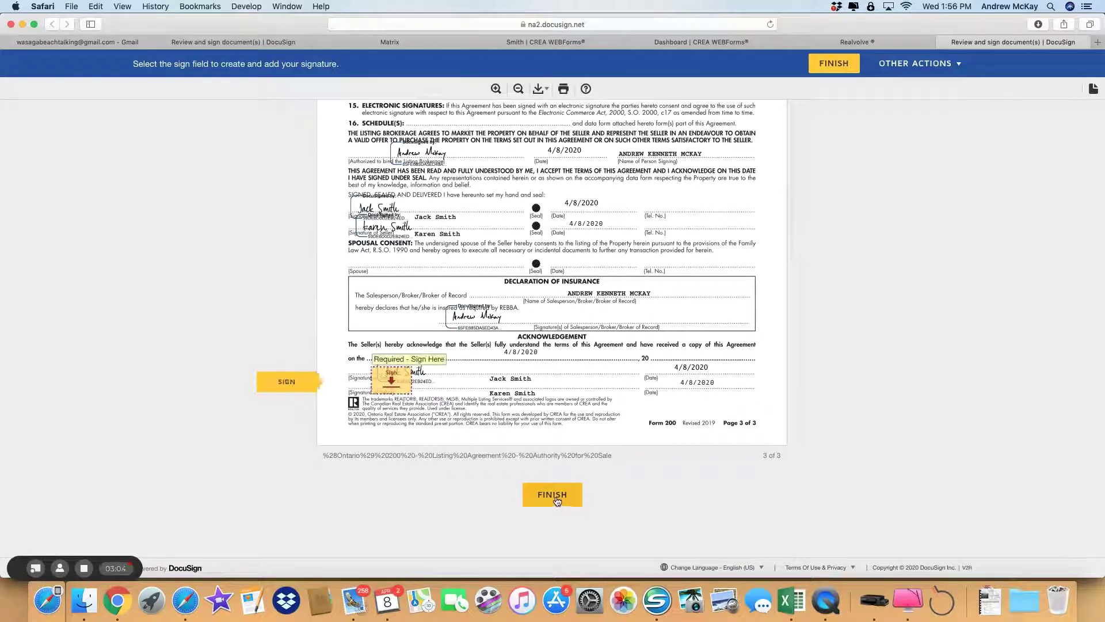
left_click(391, 387)
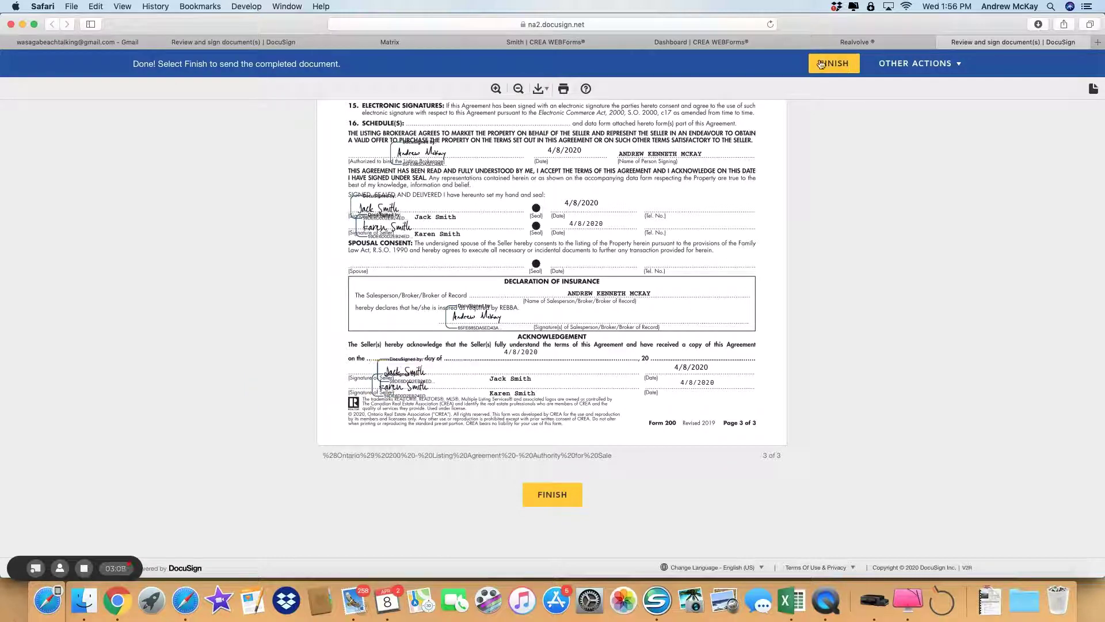
Finish signing, then open the completion notification email in Mail to view the completed document.
left_click(831, 68)
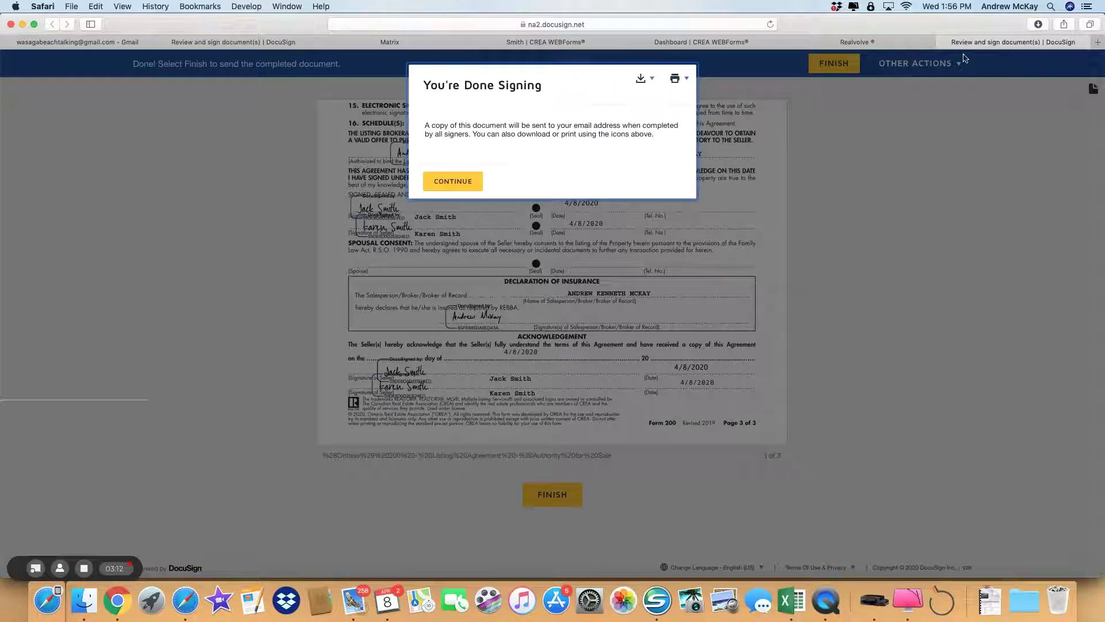
left_click(942, 42)
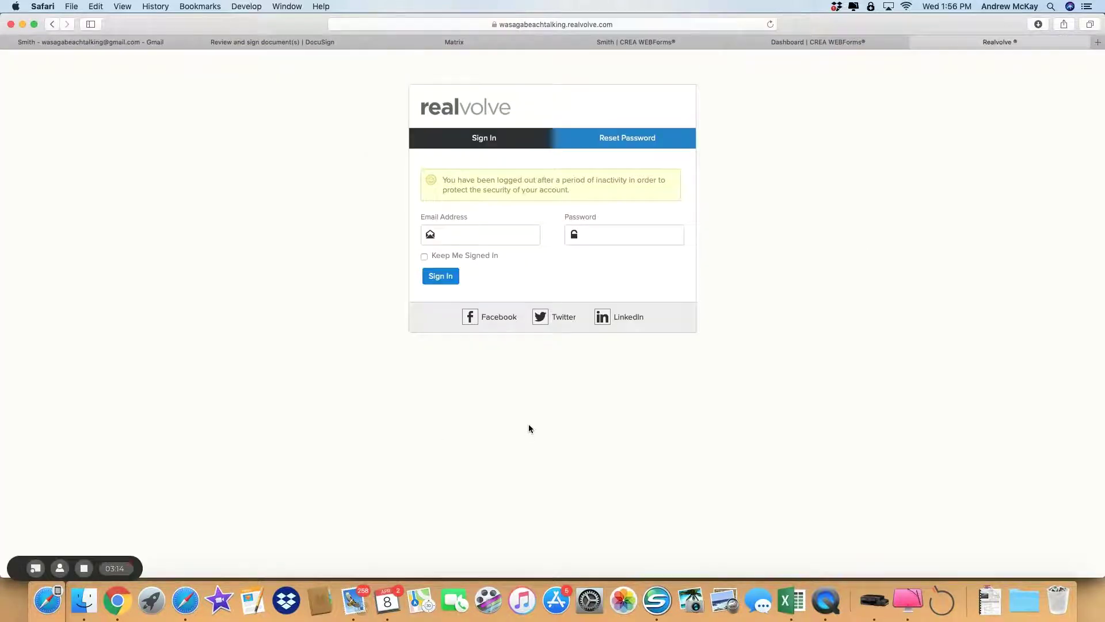
left_click(355, 602)
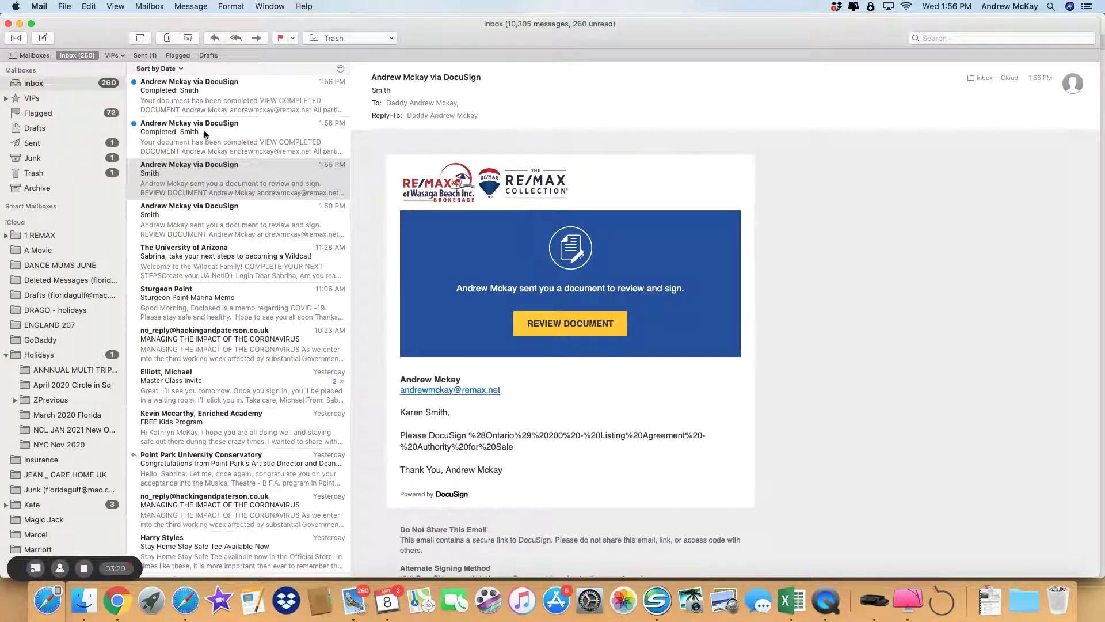
left_click(204, 134)
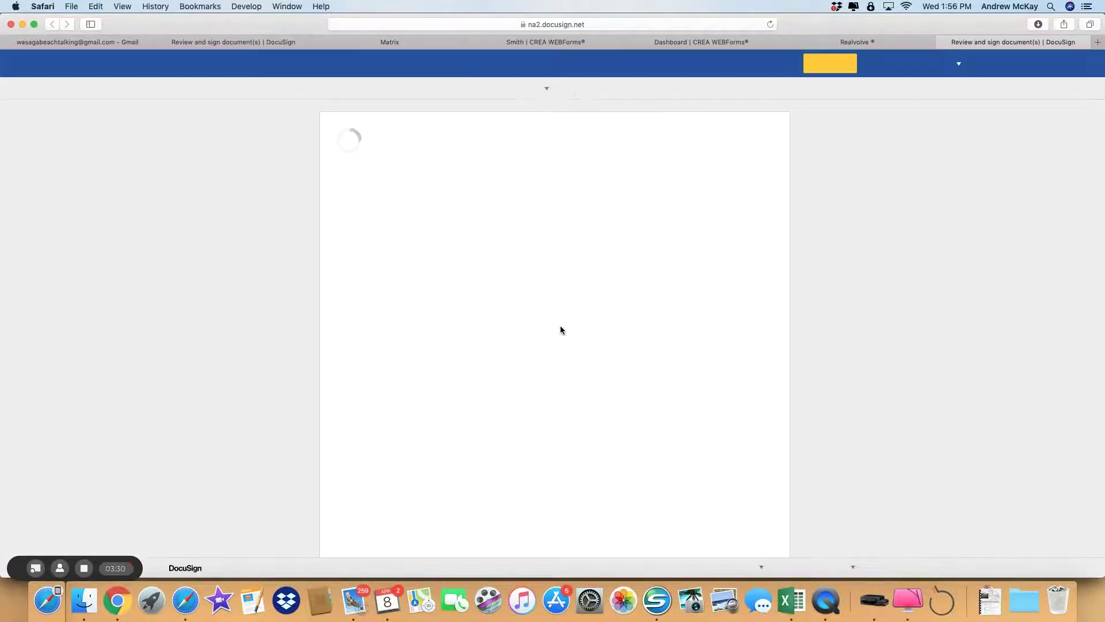
Review the completed agreement down to page 3 signatures, then close it.
scroll(561, 329, "down", 1)
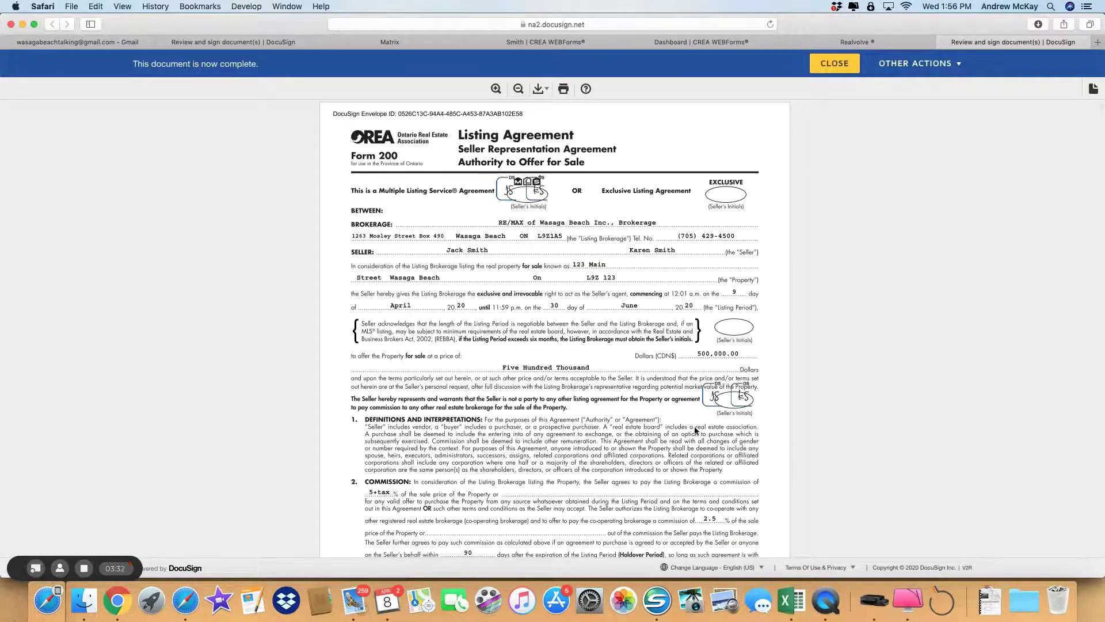
scroll(695, 430, "down", 10)
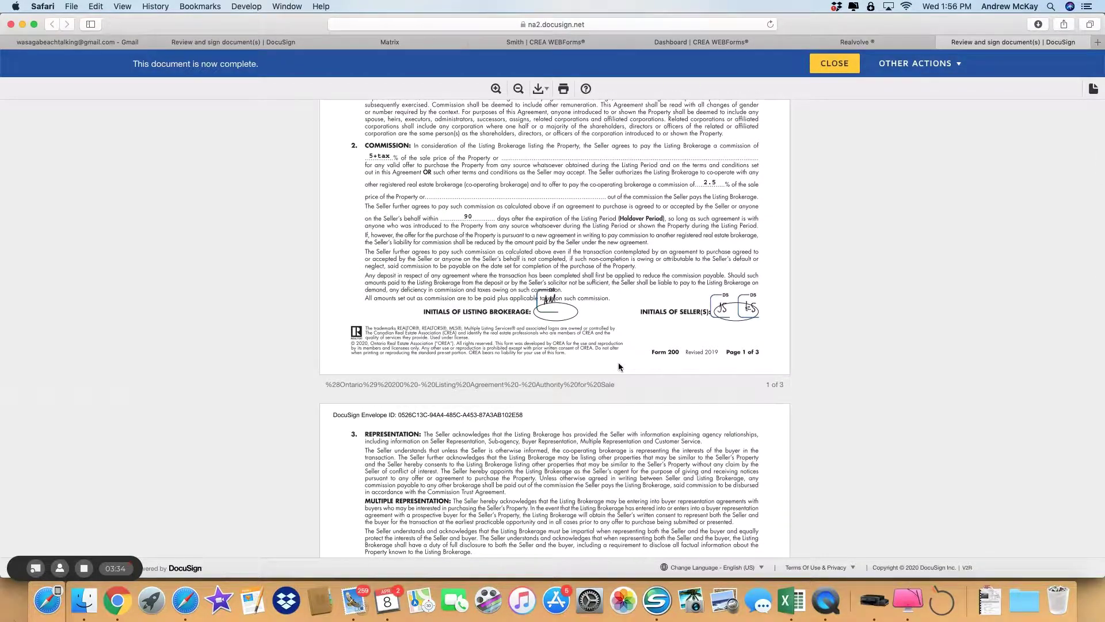
scroll(616, 363, "down", 10)
scroll(620, 366, "down", 15)
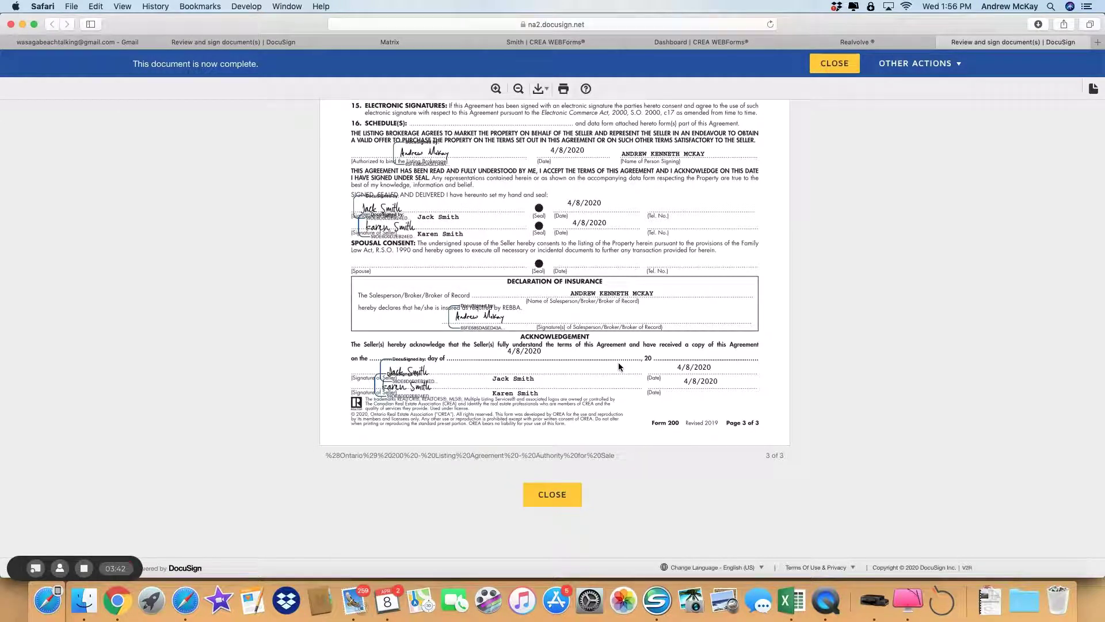
left_click(553, 497)
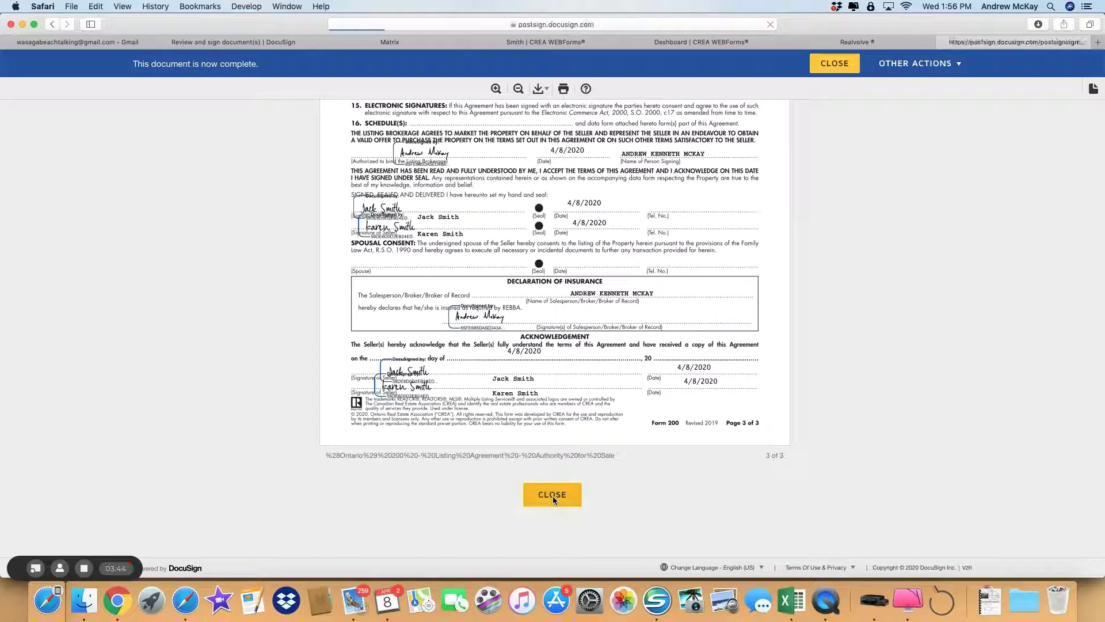